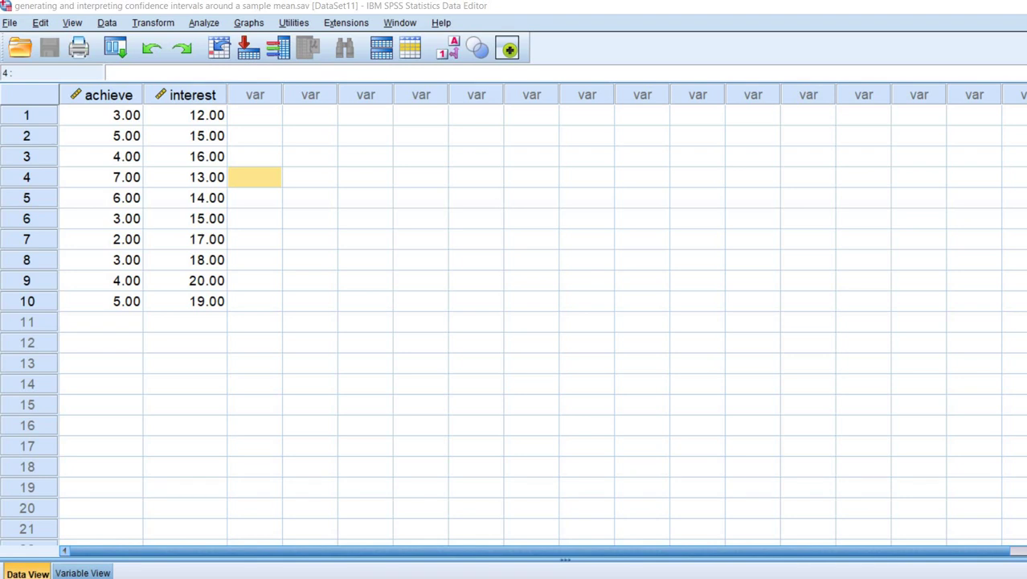
Step: Highlight the achieve and interest data columns to inspect their values, then clear the selection
{"action": "left_click", "coordinate": [108, 95]}
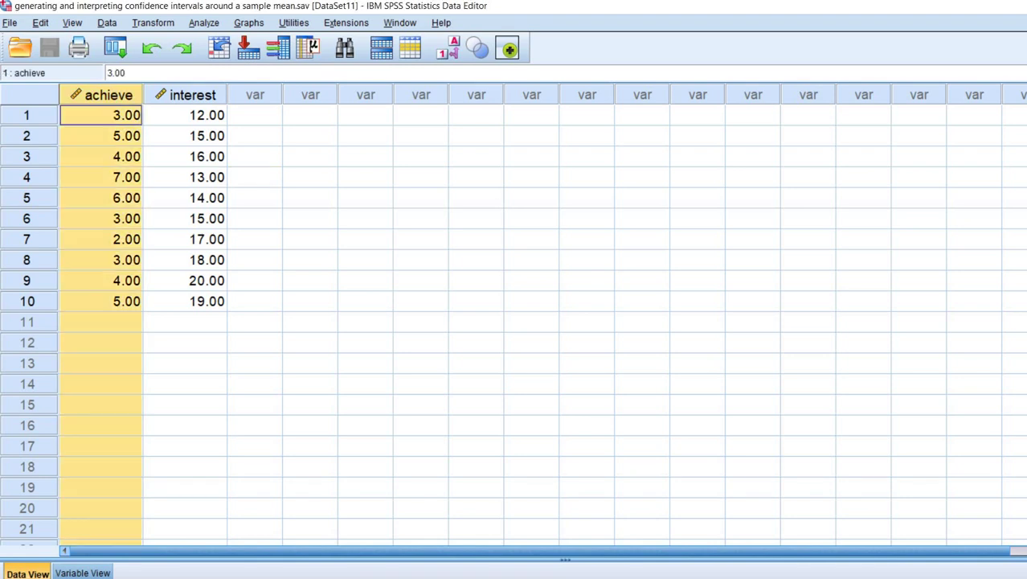
{"action": "left_click", "coordinate": [187, 95]}
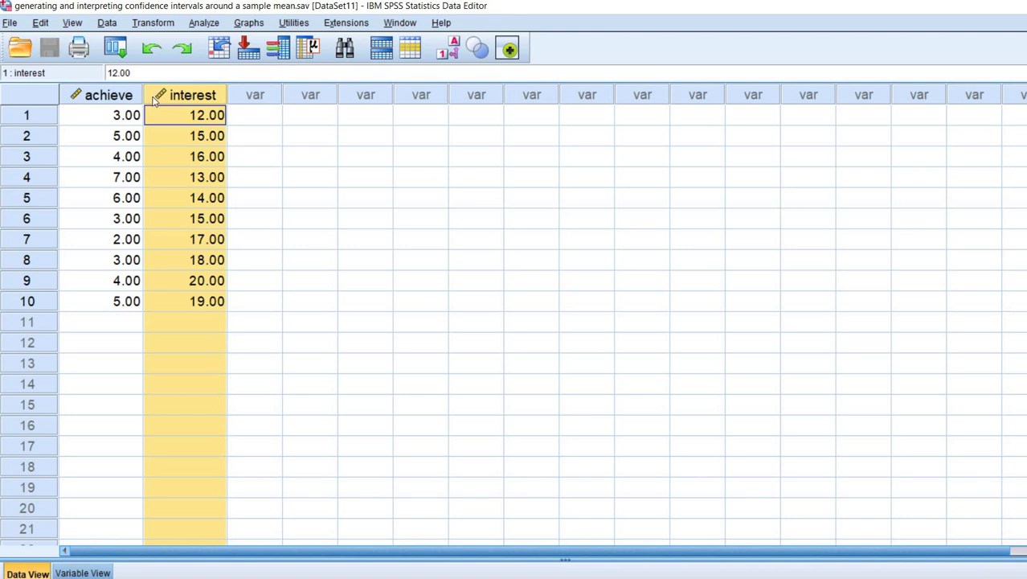
{"action": "left_click", "coordinate": [252, 175]}
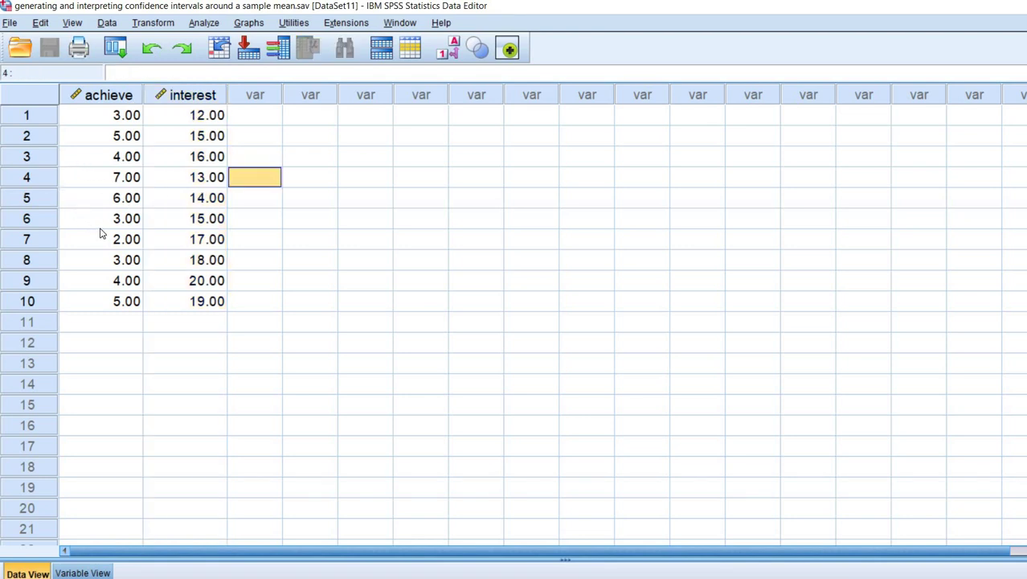
{"action": "left_click", "coordinate": [94, 99]}
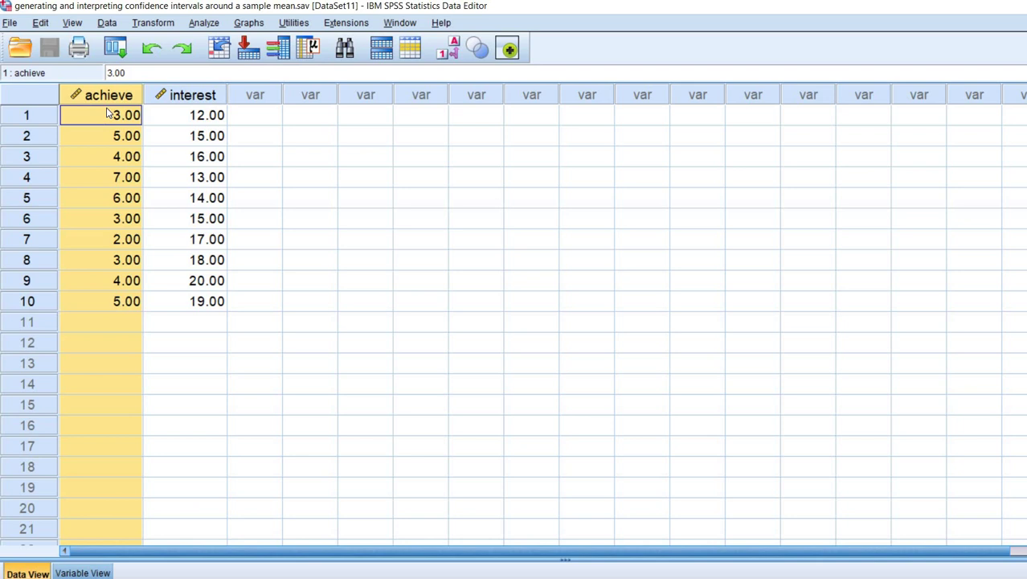
{"action": "left_click", "coordinate": [184, 99]}
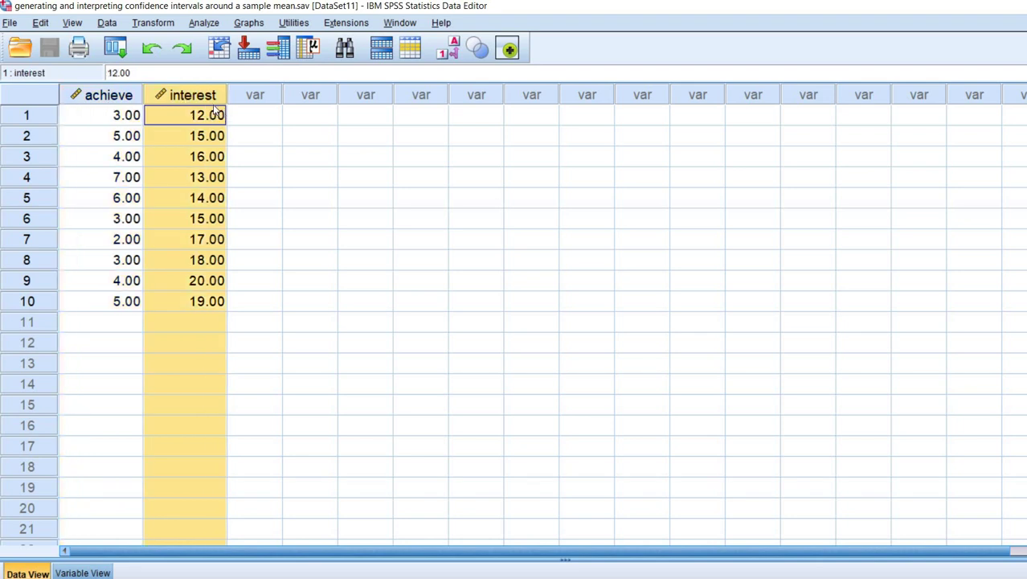
{"action": "left_click", "coordinate": [292, 198]}
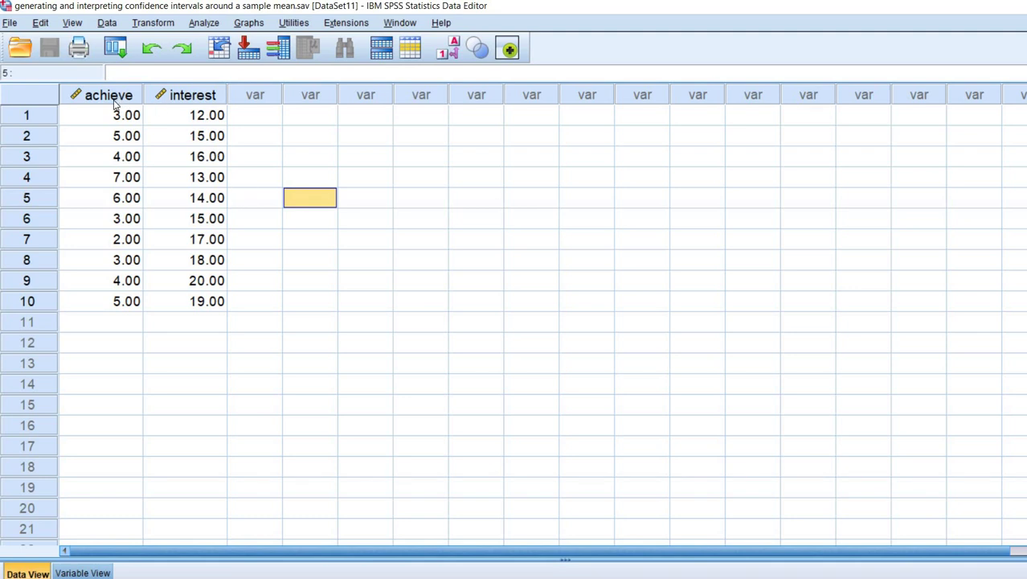
Step: Run Explore on achieve, keeping the 95% confidence interval for the mean
{"action": "left_click", "coordinate": [206, 23]}
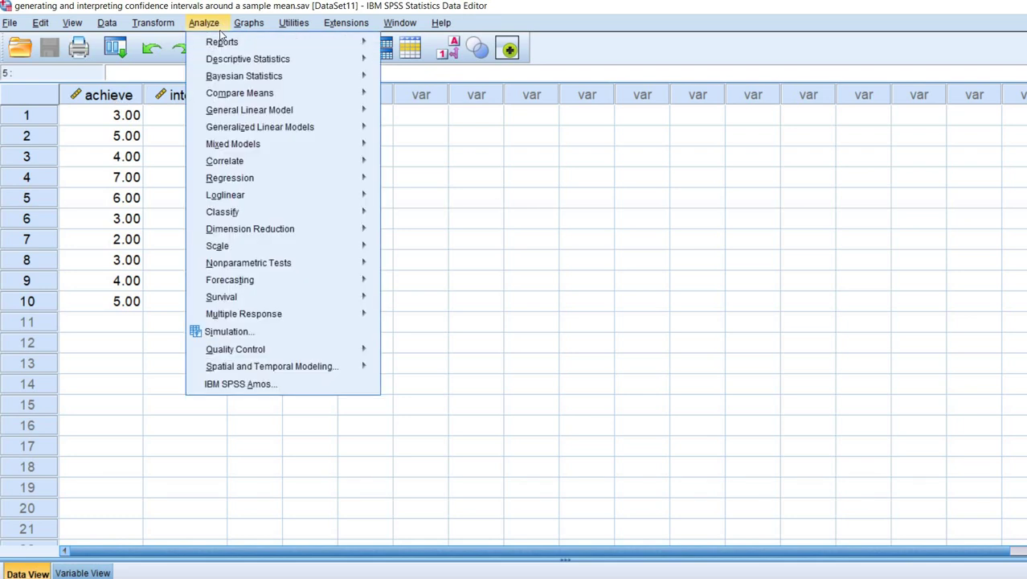
{"action": "mouse_move", "coordinate": [313, 65]}
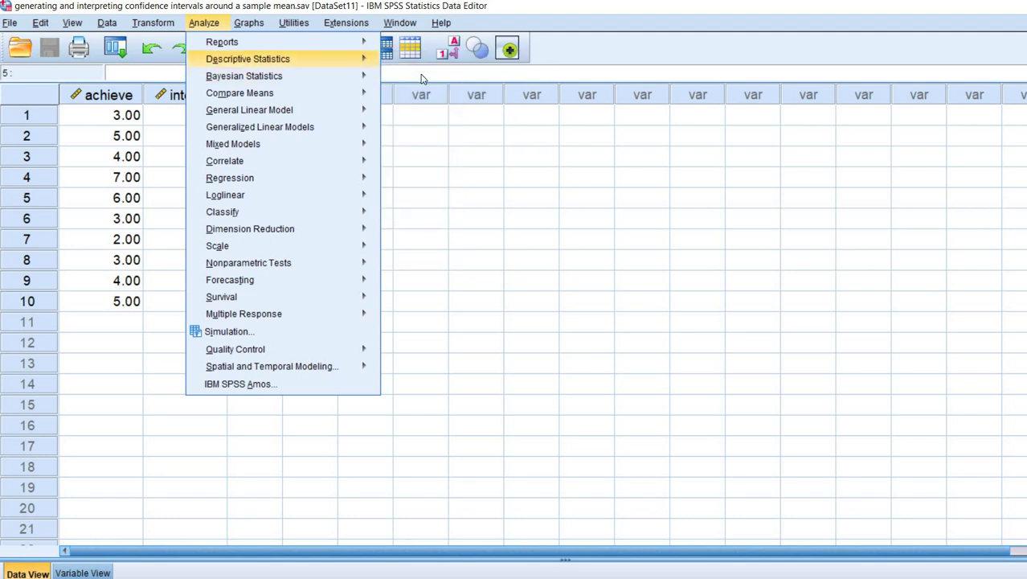
{"action": "left_click", "coordinate": [434, 135]}
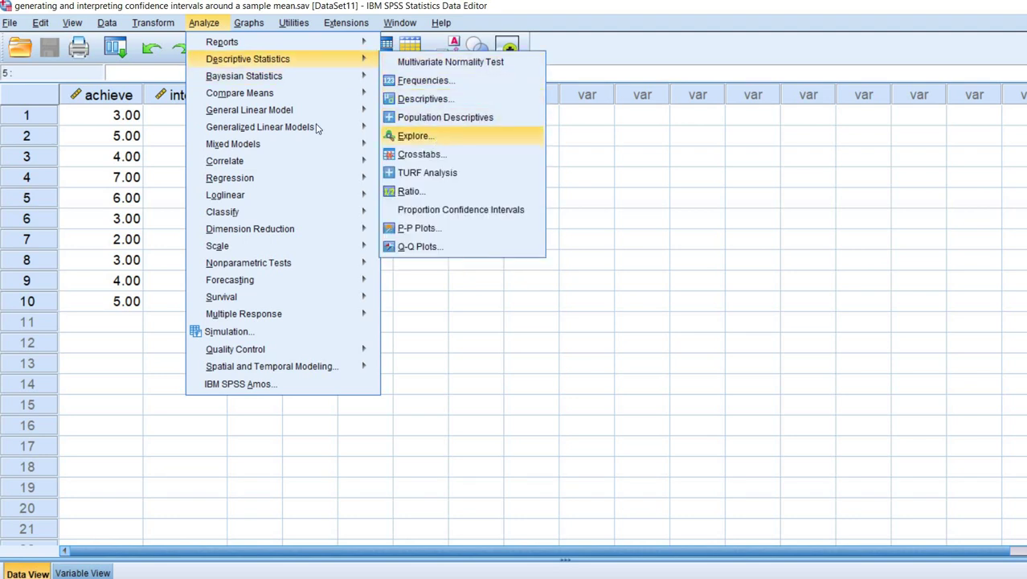
{"action": "left_click", "coordinate": [377, 130]}
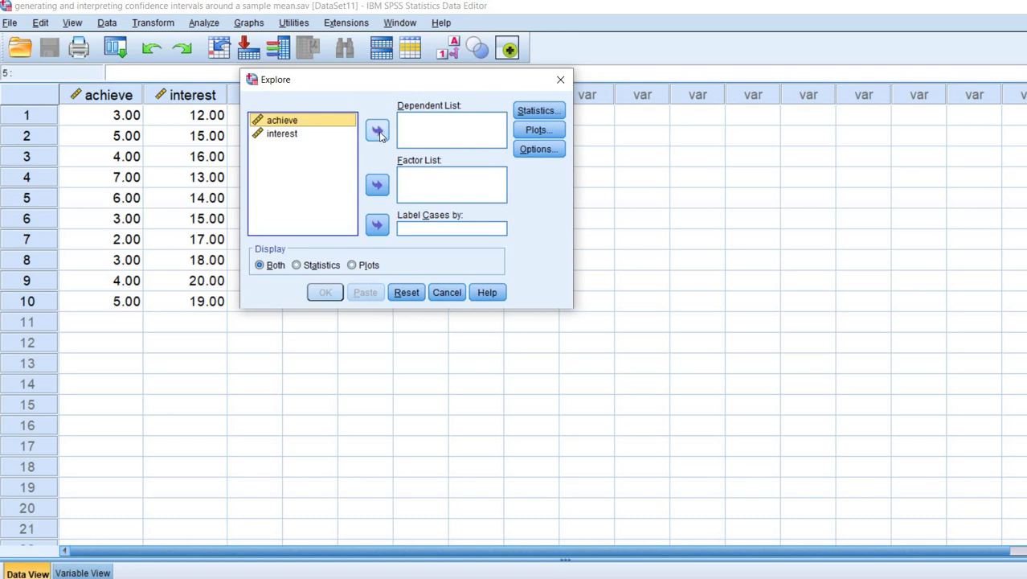
{"action": "left_click", "coordinate": [540, 111]}
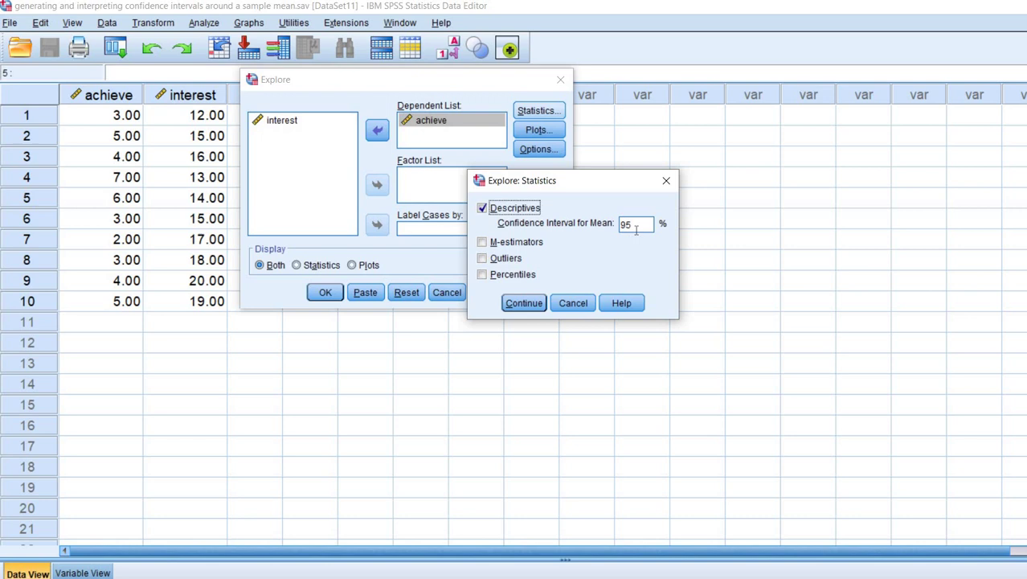
{"action": "left_click_drag", "start_coordinate": [642, 228], "coordinate": [626, 229]}
{"action": "left_click", "coordinate": [524, 303]}
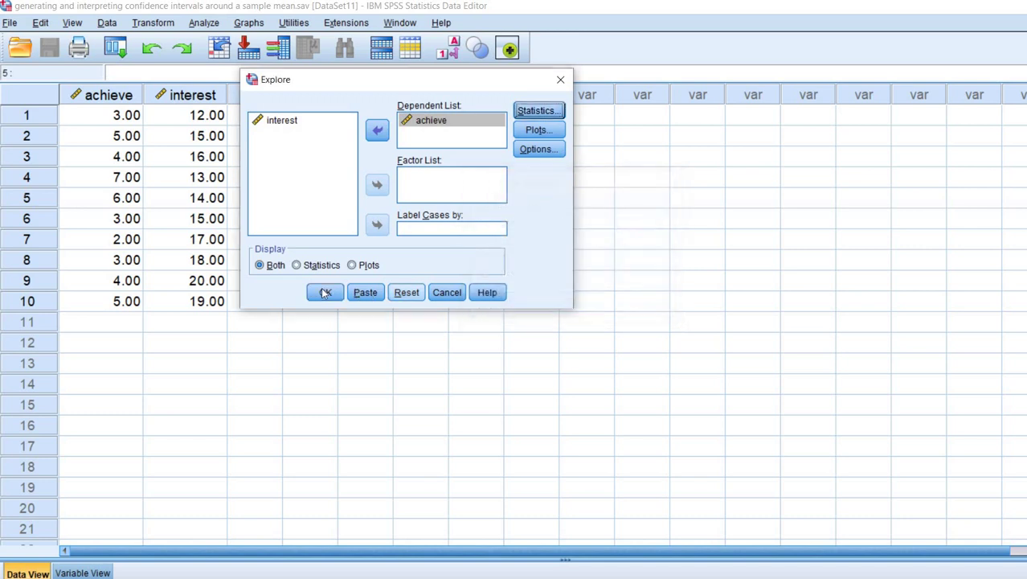
{"action": "left_click", "coordinate": [324, 292]}
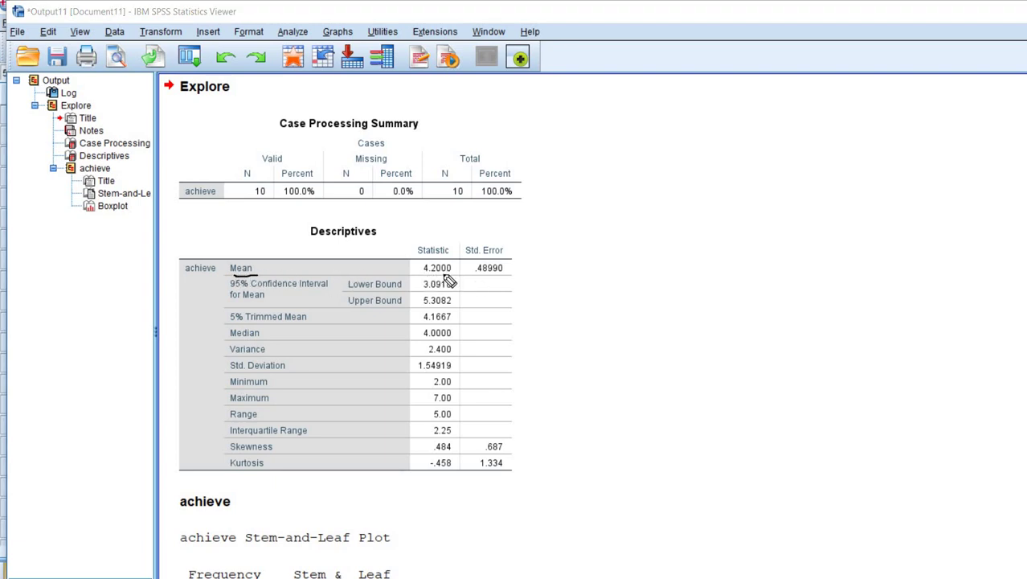
{"action": "left_click_drag", "start_coordinate": [445, 276], "coordinate": [423, 275]}
{"action": "left_click_drag", "start_coordinate": [232, 305], "coordinate": [302, 306]}
{"action": "left_click_drag", "start_coordinate": [425, 293], "coordinate": [442, 292]}
Step: Reopen Explore and replace achieve with interest as the dependent variable
{"action": "key", "text": "Escape"}
{"action": "left_click", "coordinate": [292, 32]}
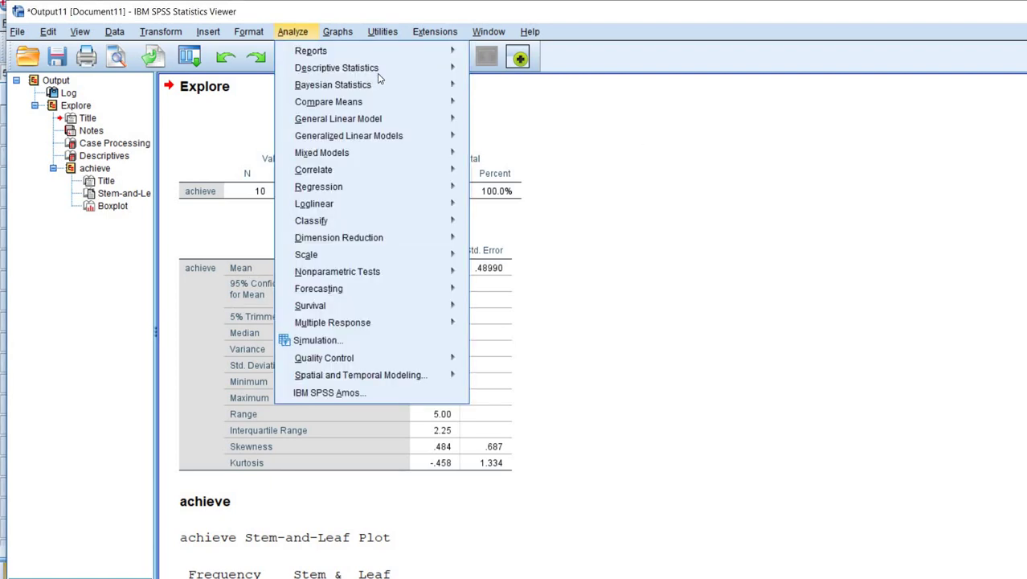
{"action": "mouse_move", "coordinate": [381, 70]}
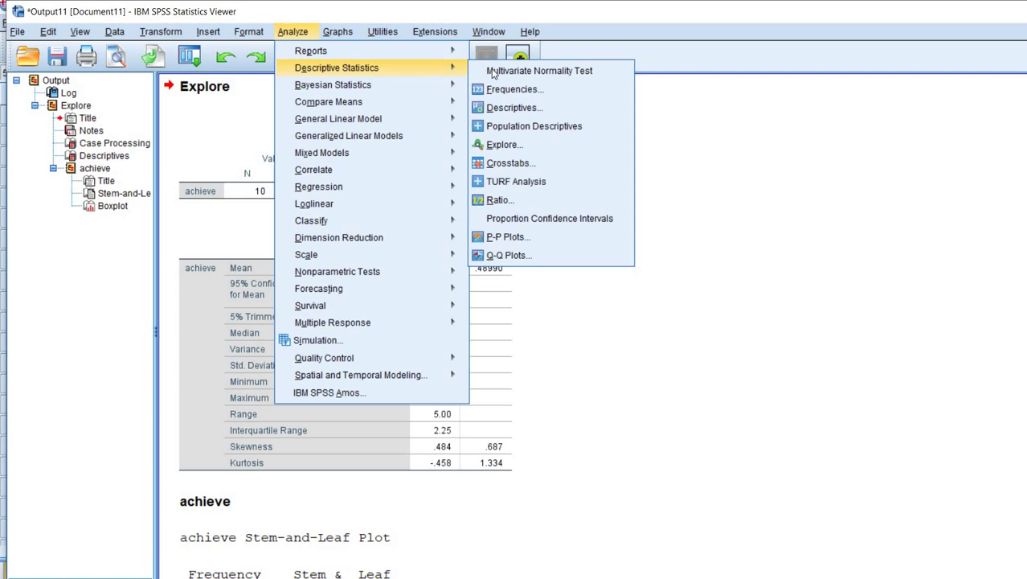
{"action": "left_click", "coordinate": [506, 145]}
{"action": "left_click_drag", "start_coordinate": [401, 129], "coordinate": [291, 141]}
{"action": "left_click", "coordinate": [352, 135]}
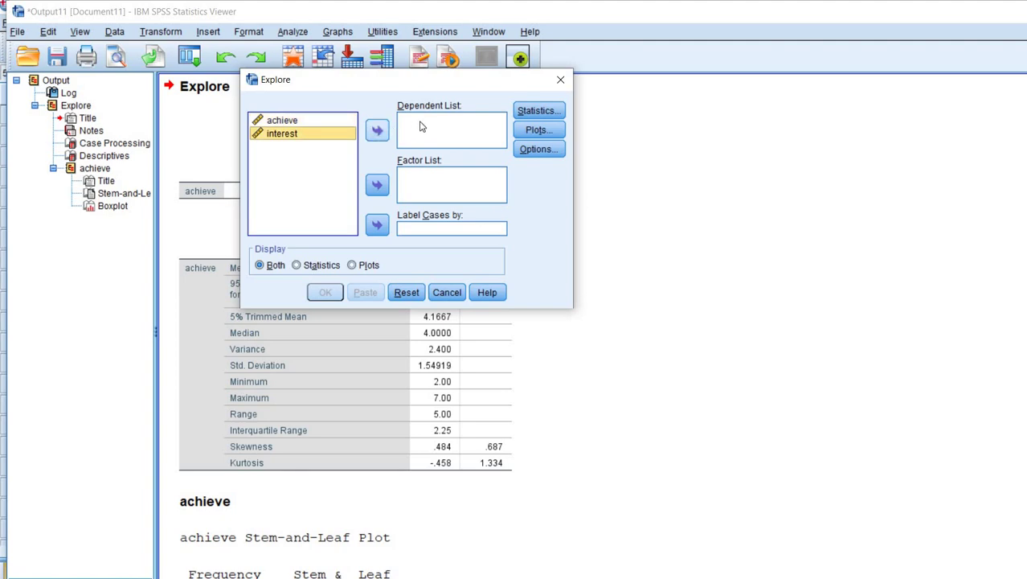
{"action": "left_click", "coordinate": [377, 130]}
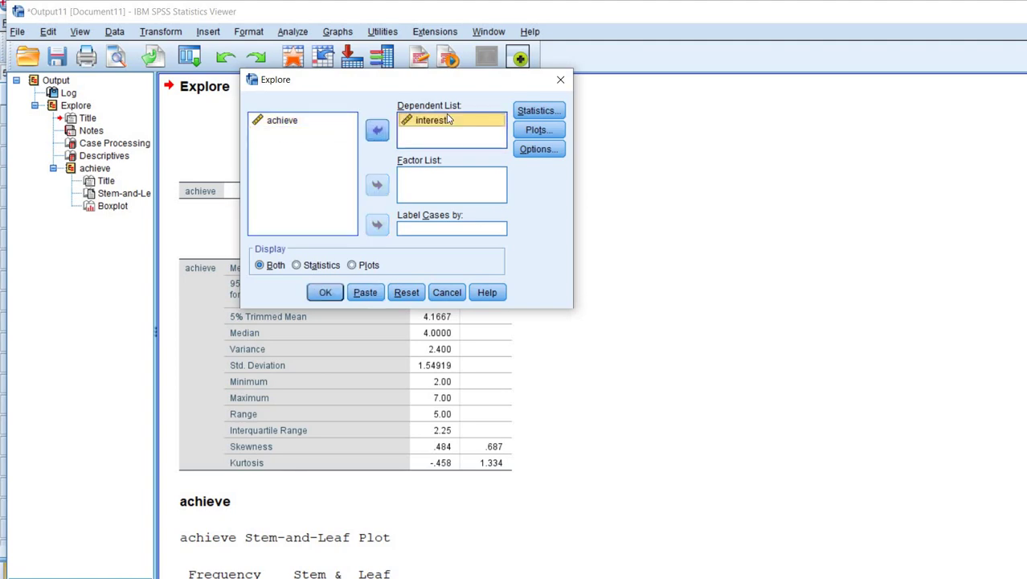
Step: Set the confidence interval for the mean to 90% and run the analysis
{"action": "left_click", "coordinate": [534, 112]}
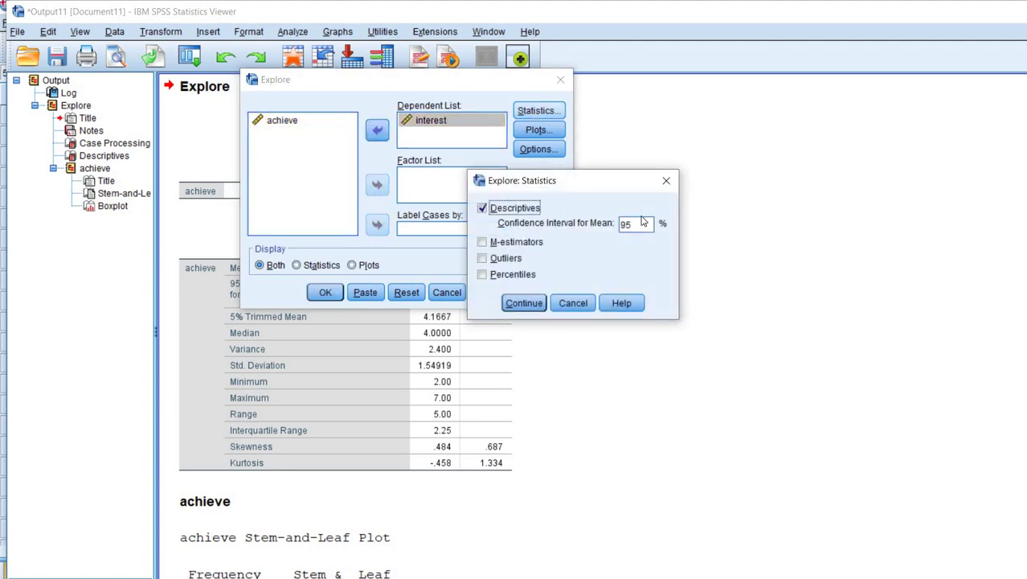
{"action": "key", "text": "Tab"}
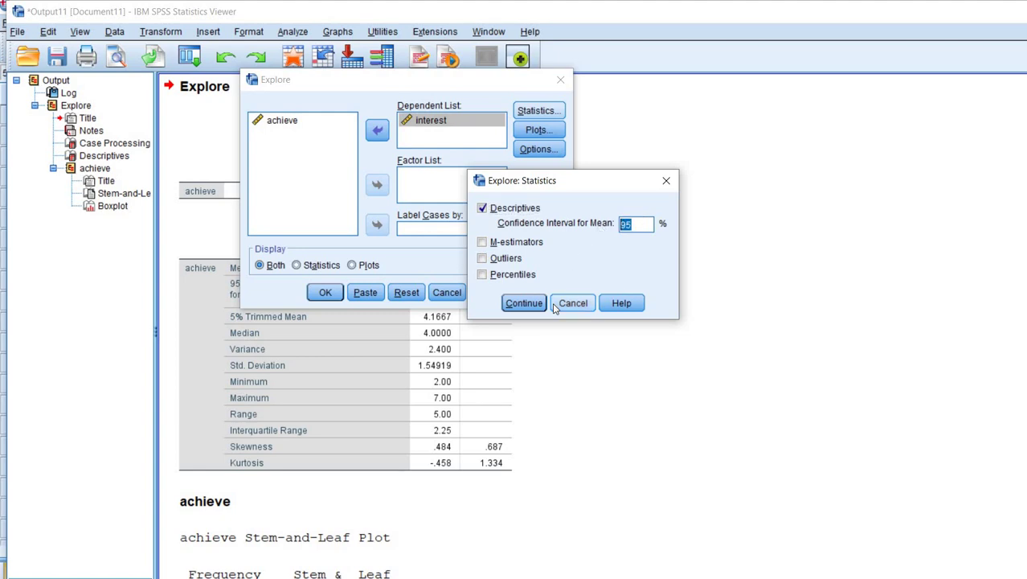
{"action": "type", "text": "90"}
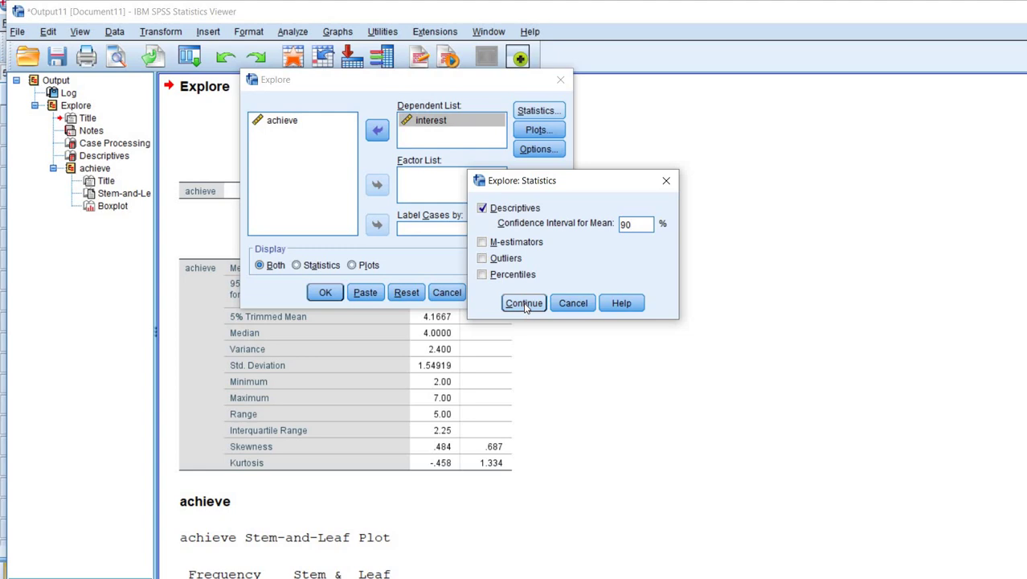
{"action": "left_click", "coordinate": [524, 304]}
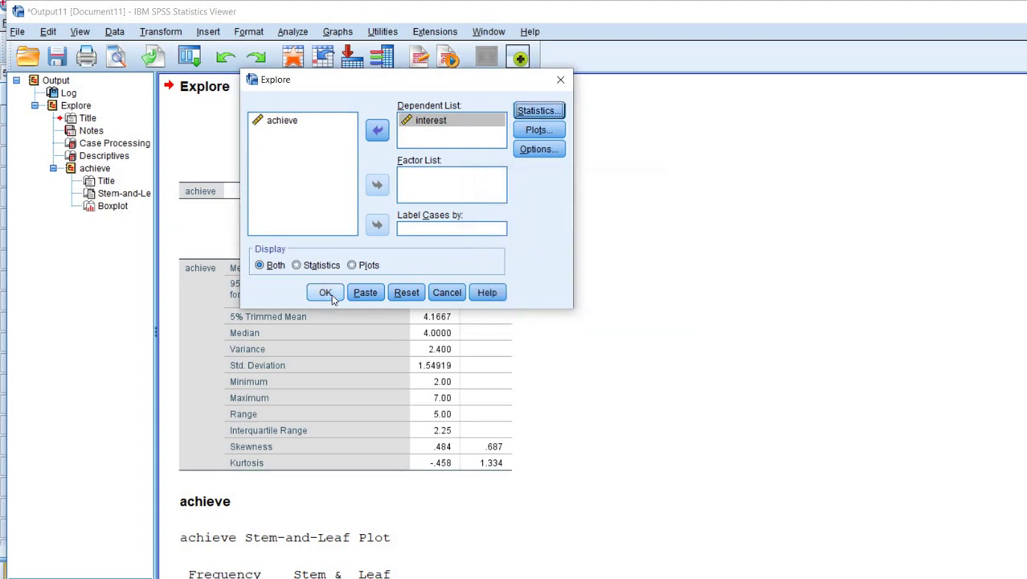
{"action": "left_click", "coordinate": [331, 296]}
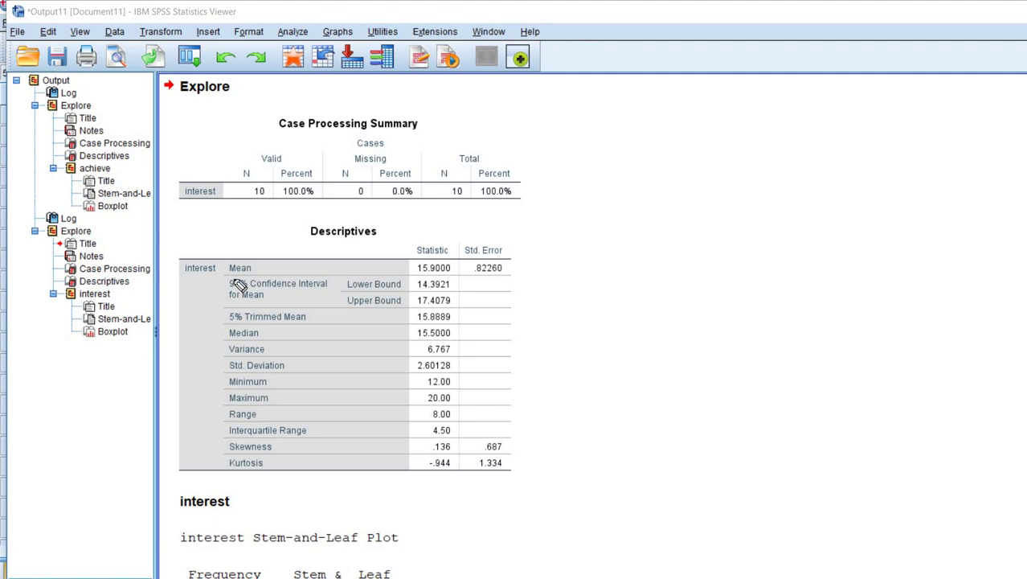
{"action": "left_click_drag", "start_coordinate": [232, 279], "coordinate": [252, 273]}
{"action": "left_click_drag", "start_coordinate": [454, 271], "coordinate": [420, 278]}
{"action": "left_click_drag", "start_coordinate": [229, 303], "coordinate": [232, 305]}
{"action": "left_click_drag", "start_coordinate": [303, 316], "coordinate": [326, 309]}
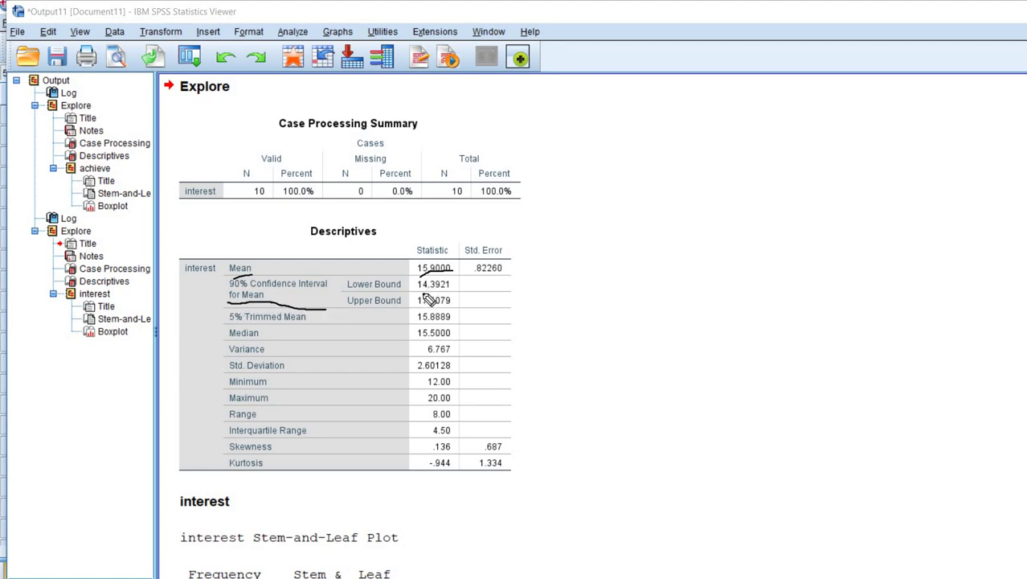
{"action": "left_click_drag", "start_coordinate": [442, 292], "coordinate": [422, 293]}
{"action": "key", "text": "Escape"}
{"action": "left_click", "coordinate": [357, 305]}
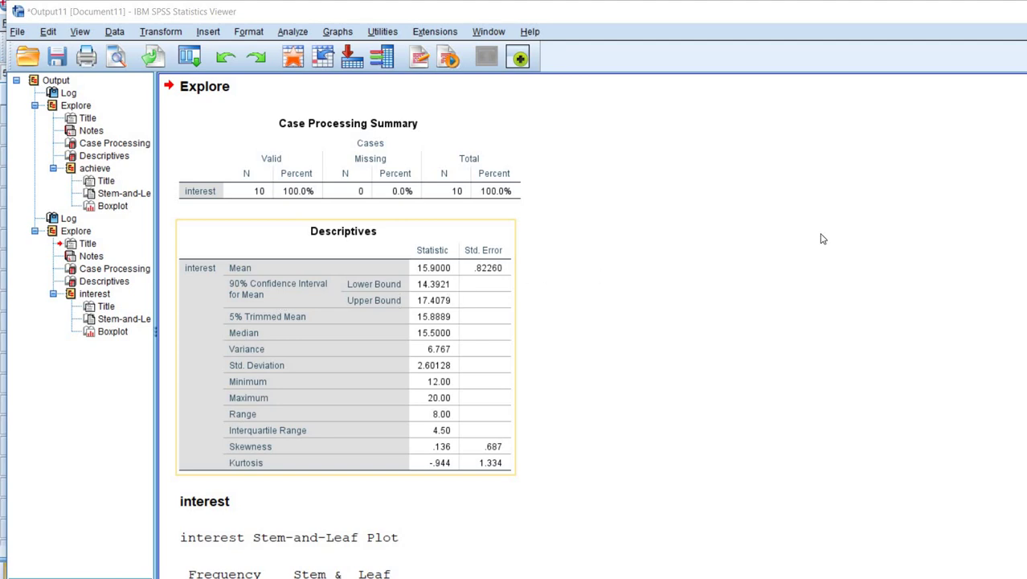
{"action": "left_click", "coordinate": [711, 288]}
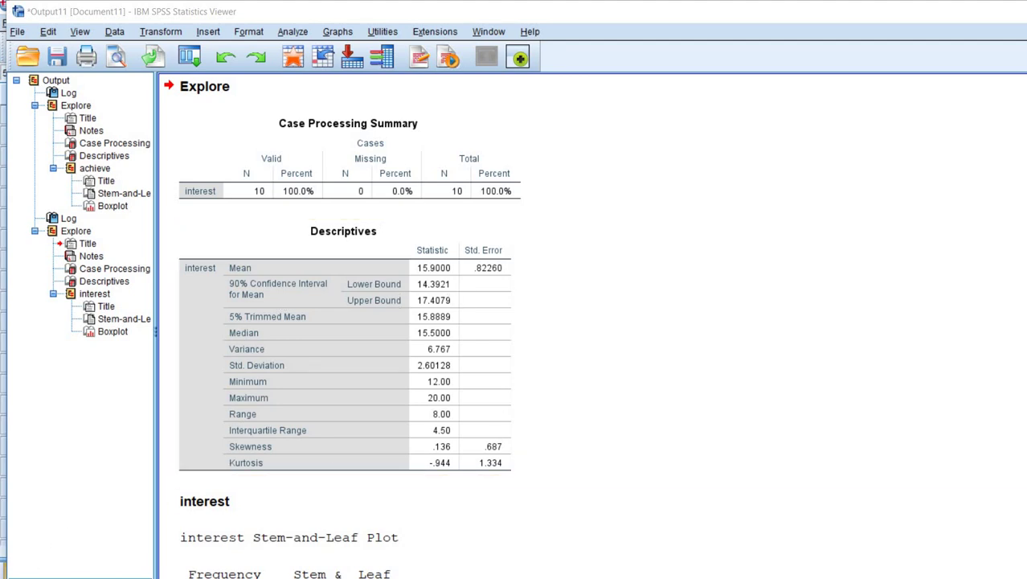